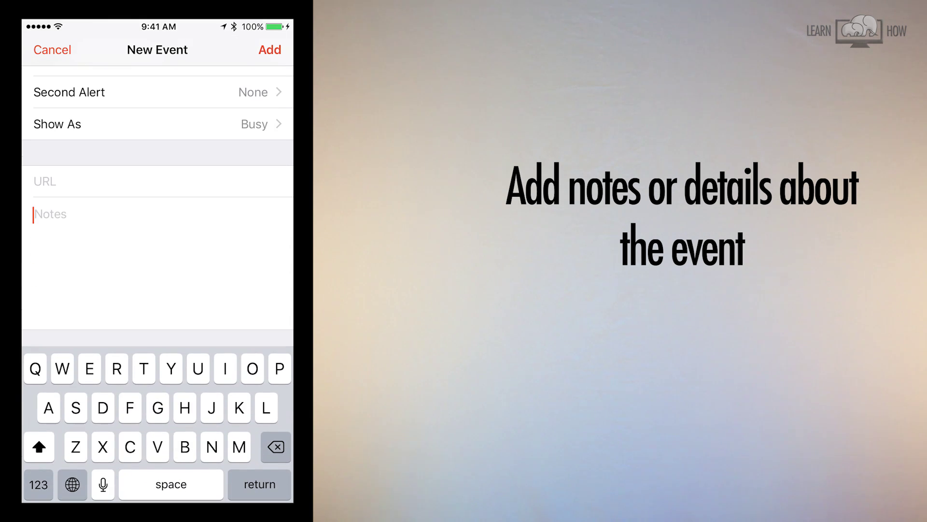
{"action": "type", "text": "Pick her "}
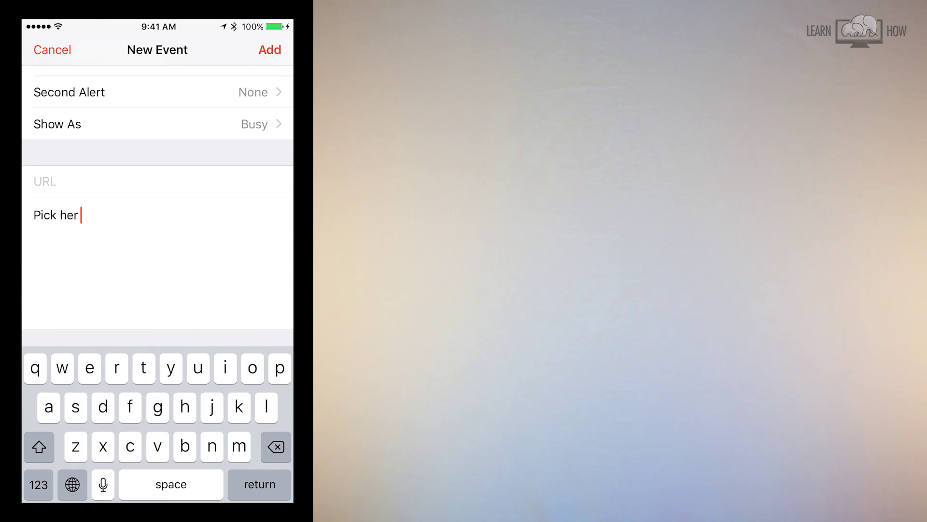
{"action": "type", "text": "up"}
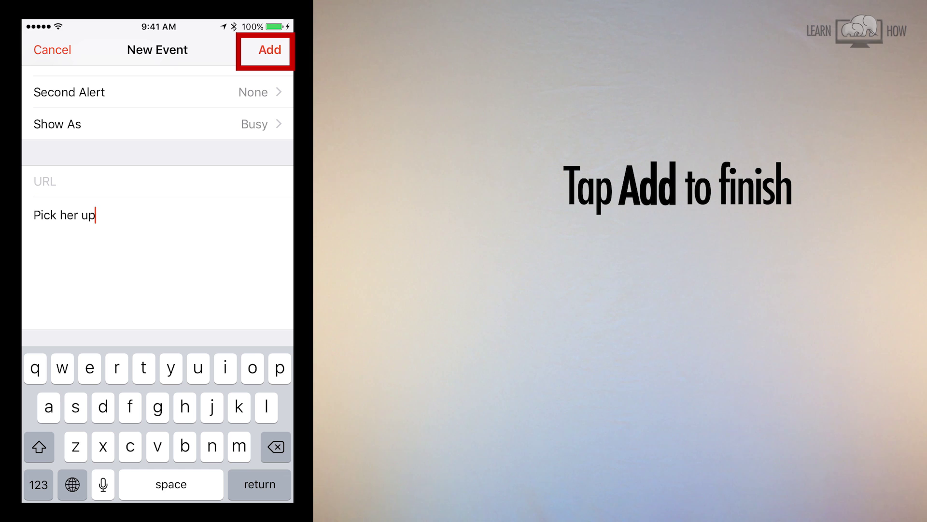
Add the Lunch with Dakota event, then open its details on Saturday, Feb 25.
{"action": "left_click", "coordinate": [270, 50]}
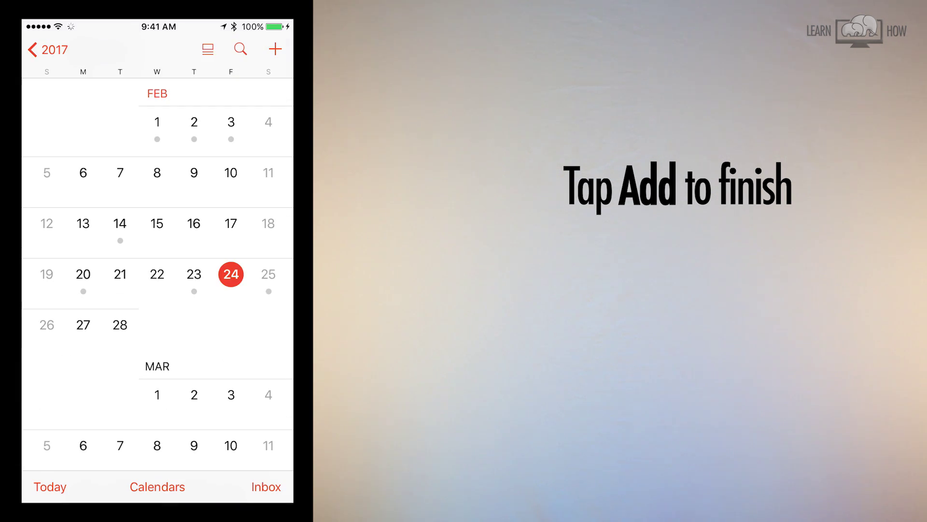
{"action": "left_click", "coordinate": [269, 274]}
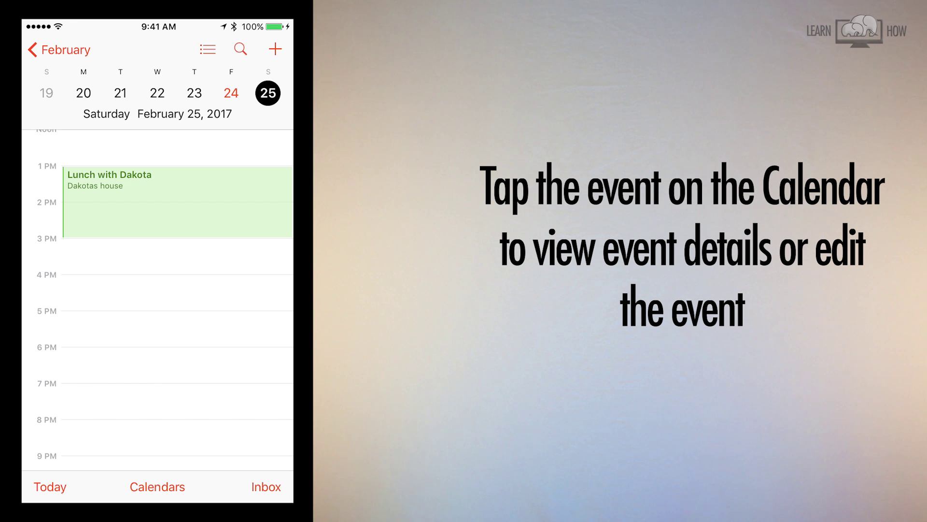
{"action": "left_click", "coordinate": [177, 201]}
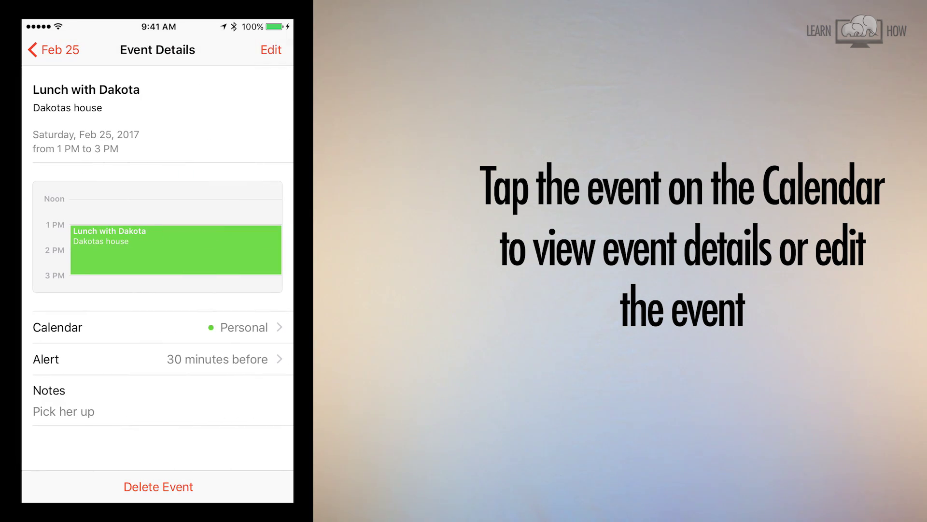